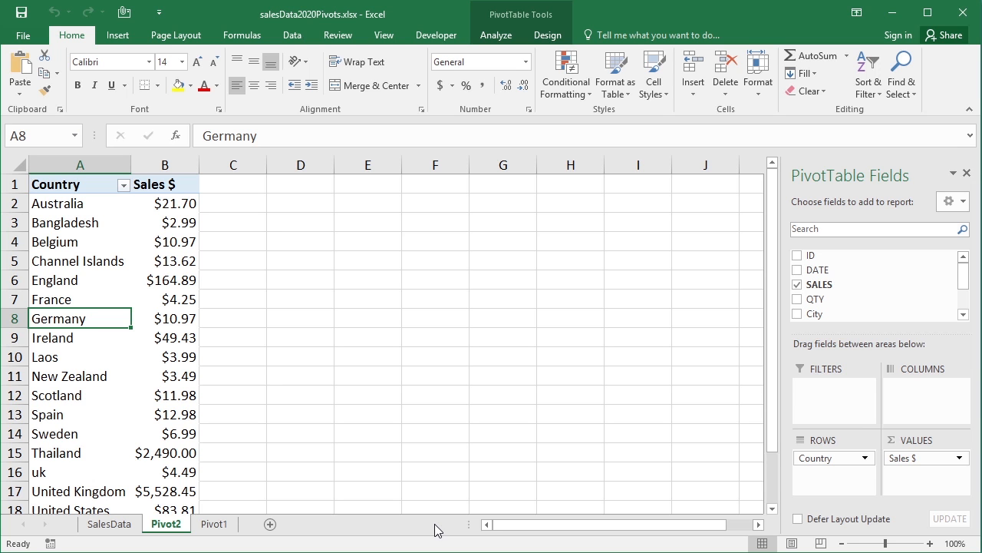
- Glance at the SalesData source sheet, and drill down into England's Sales $ value in Pivot2 to extract its records to a new sheet
click(123, 525)
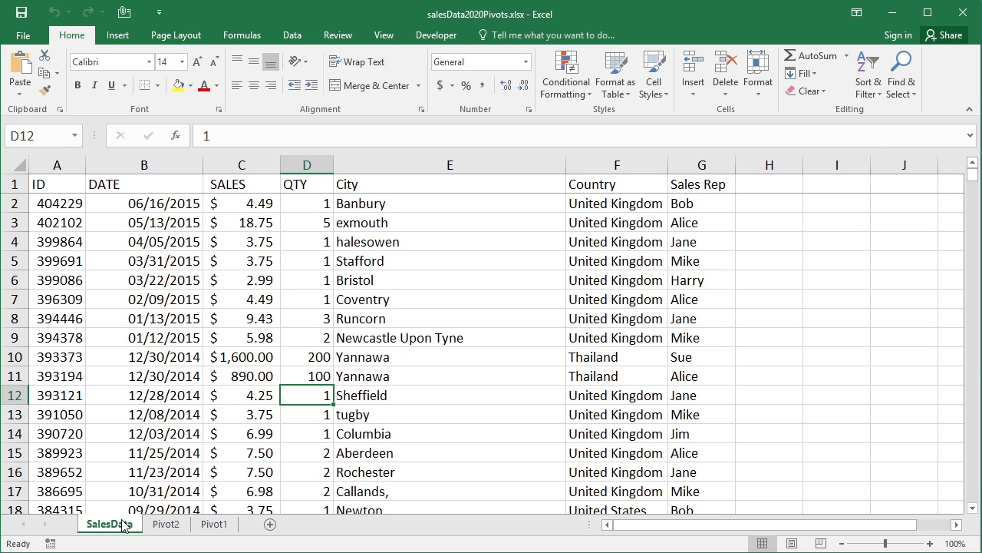
click(182, 525)
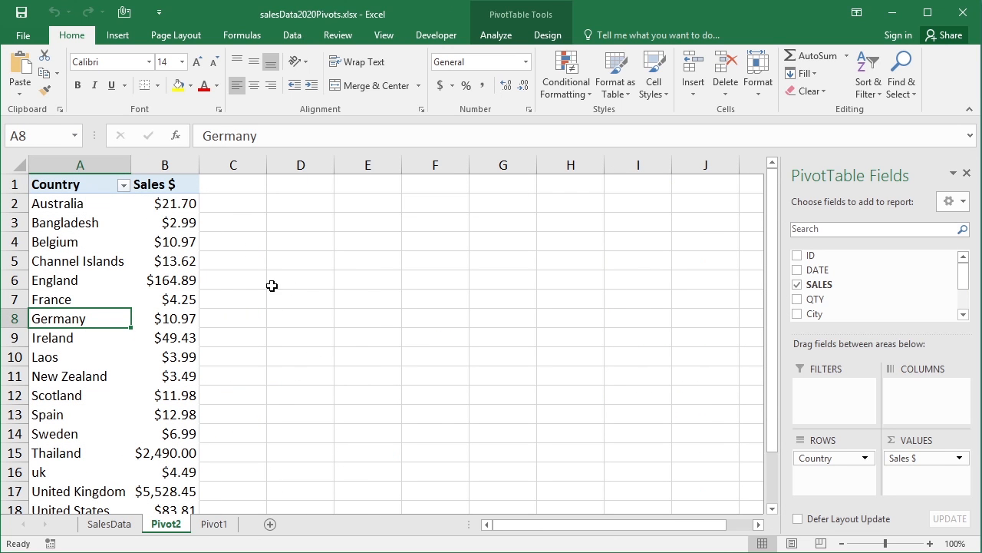
click(172, 281)
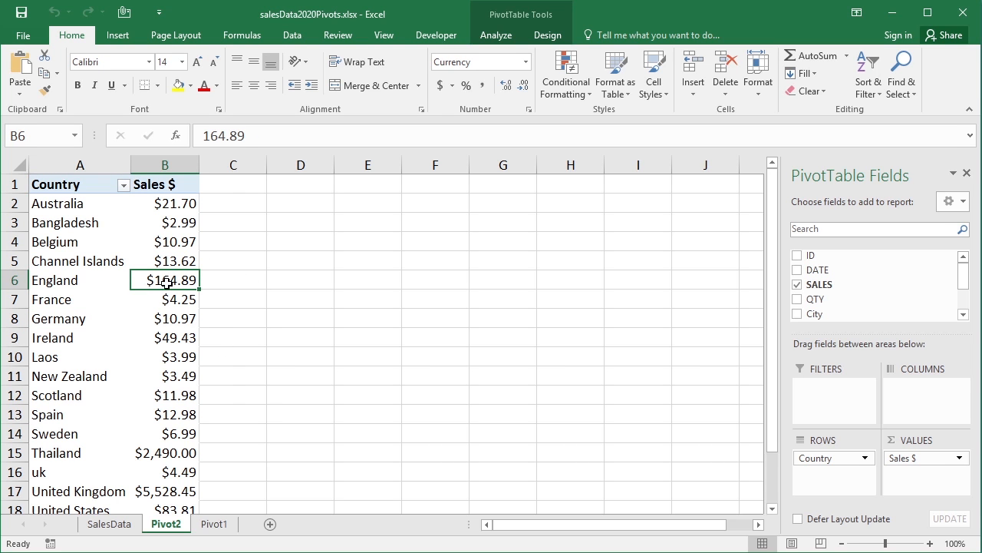
mouse_move(175, 280)
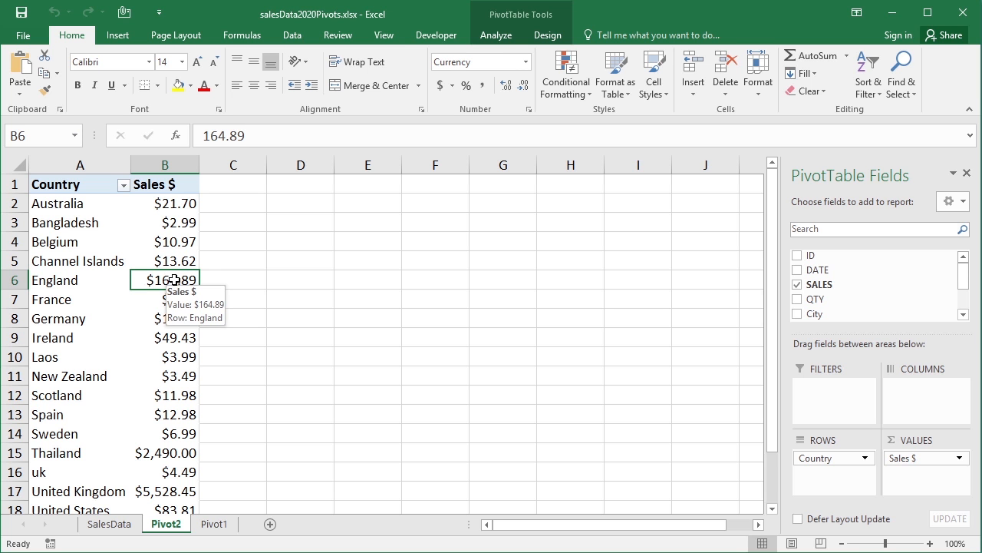
double_click(175, 280)
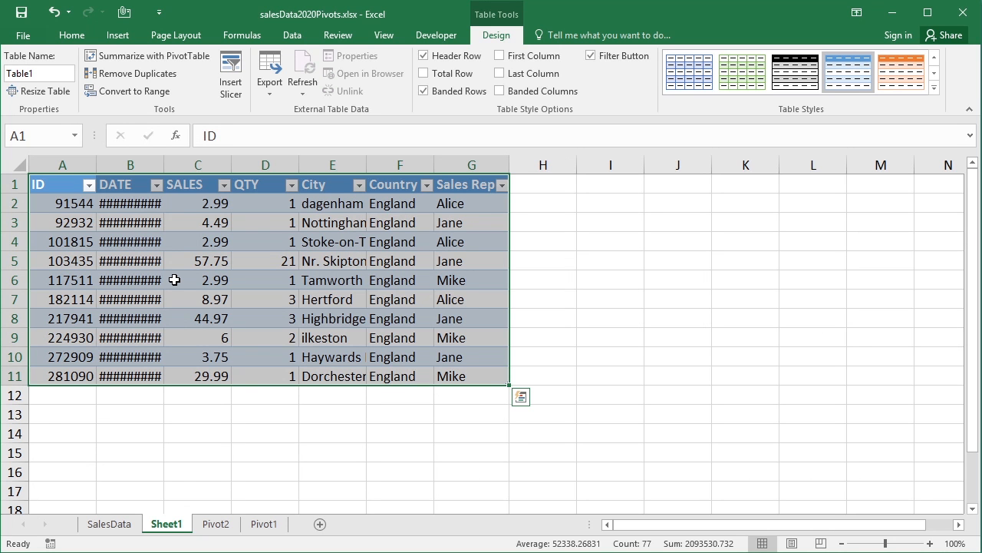
- Autofit the DATE column of the England detail table and select its SALES values to compare their sum with Pivot2
click(213, 525)
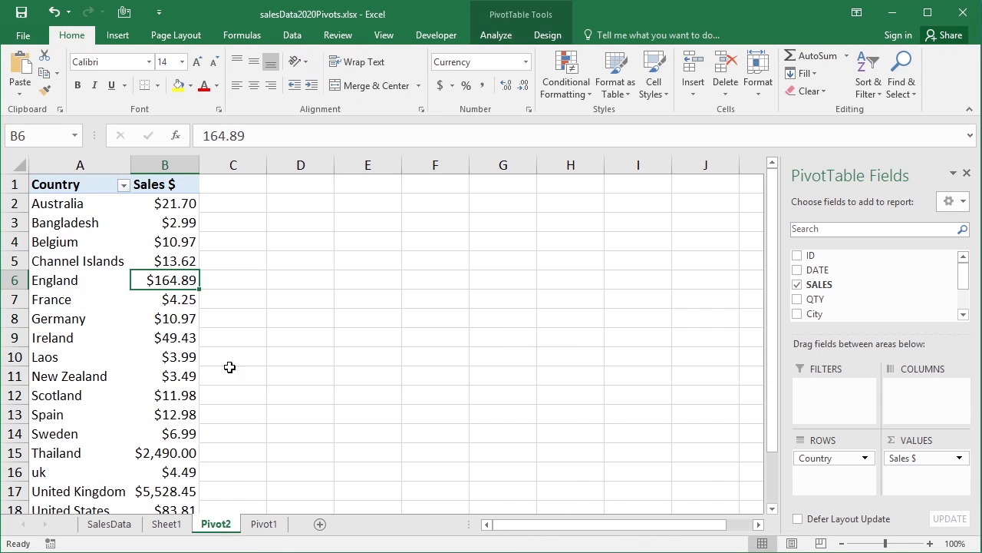
click(182, 524)
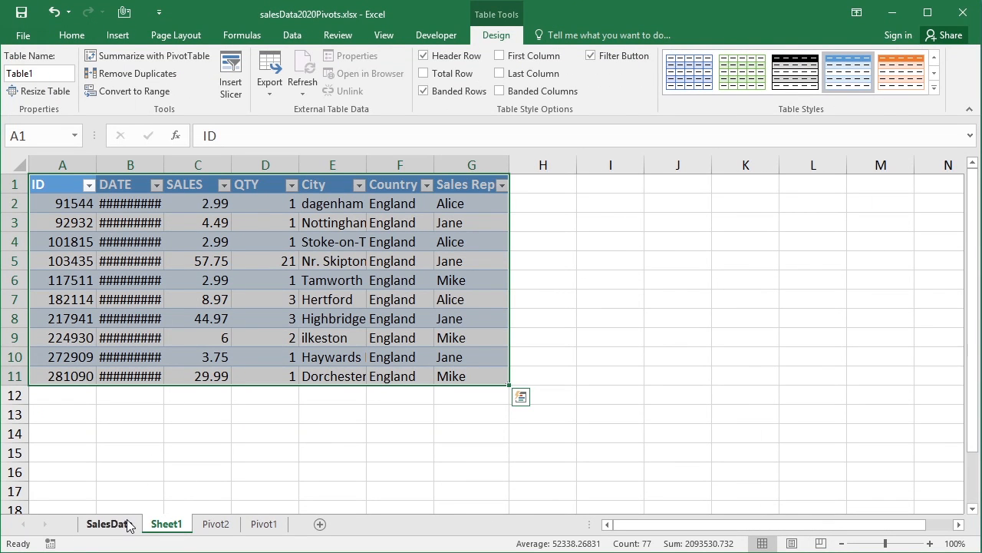
double_click(164, 157)
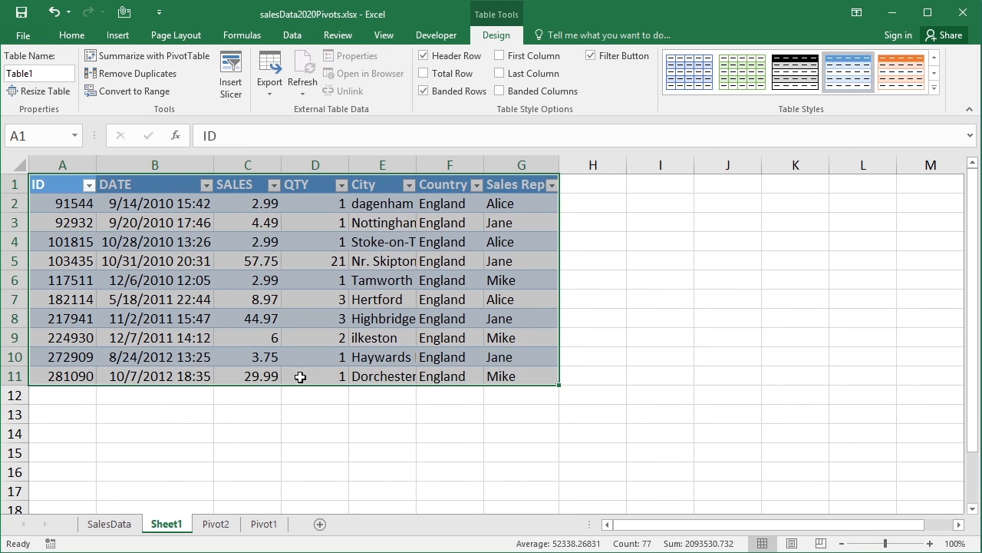
drag(265, 376, 259, 201)
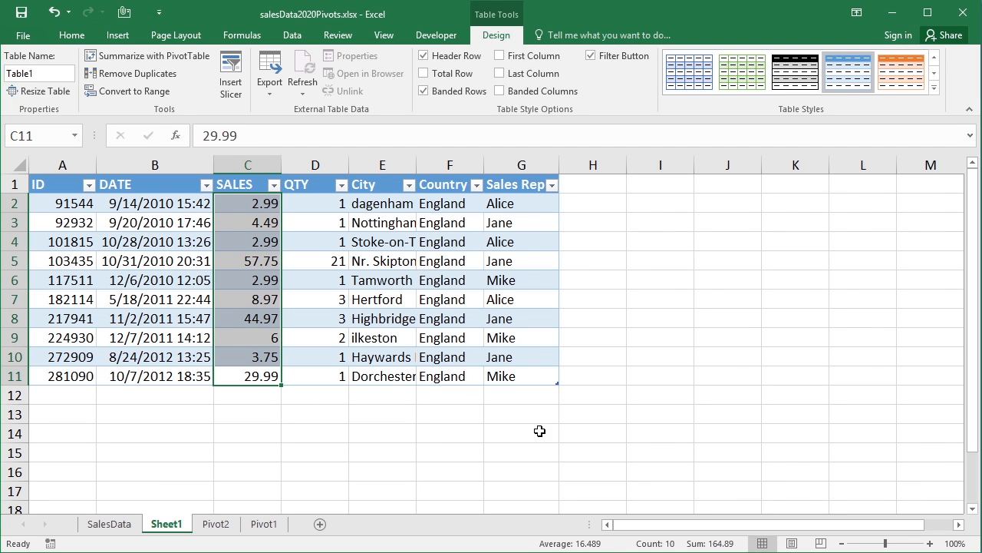
click(215, 524)
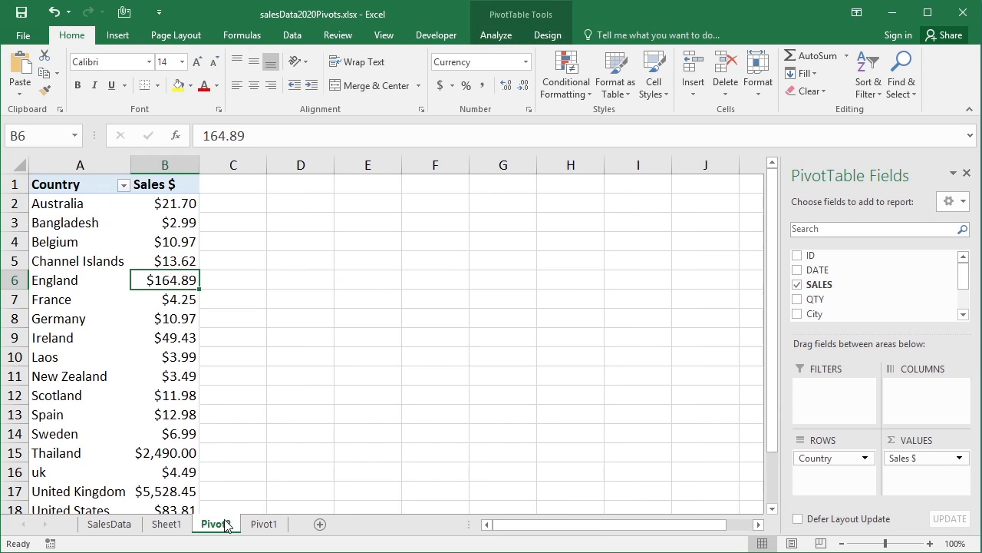
click(167, 524)
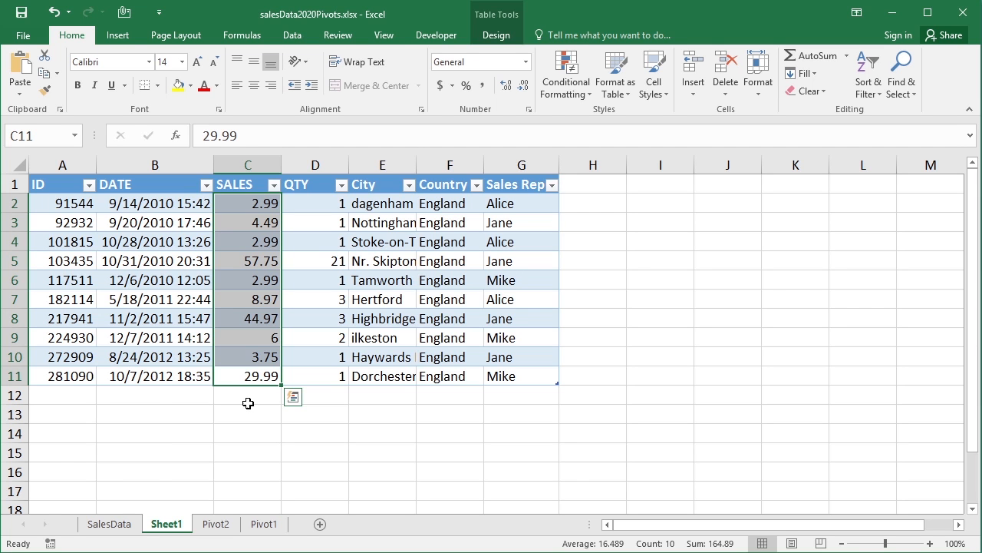
- Drill down into Thailand's Sales $ value in Pivot2 and autofit the DATE column of the extracted table
click(215, 524)
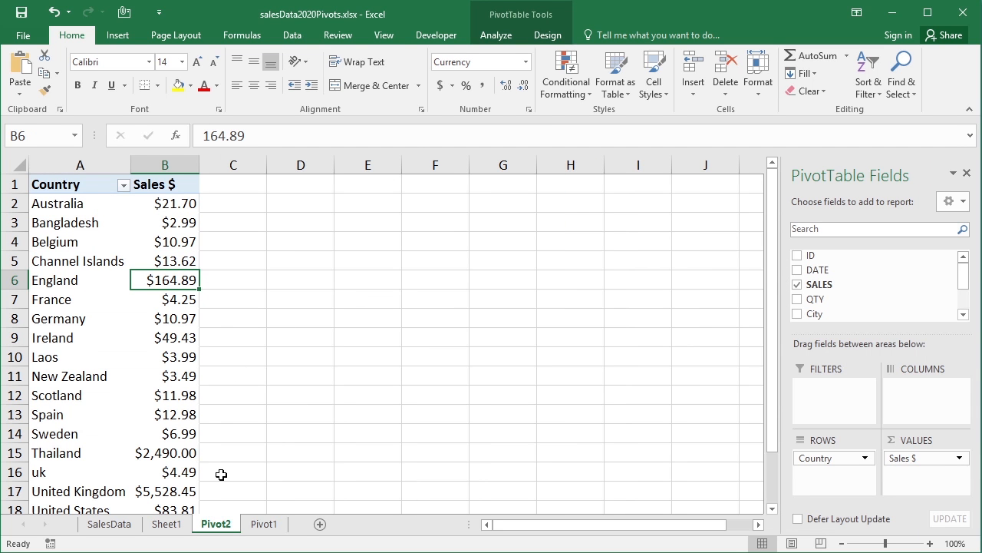
double_click(179, 453)
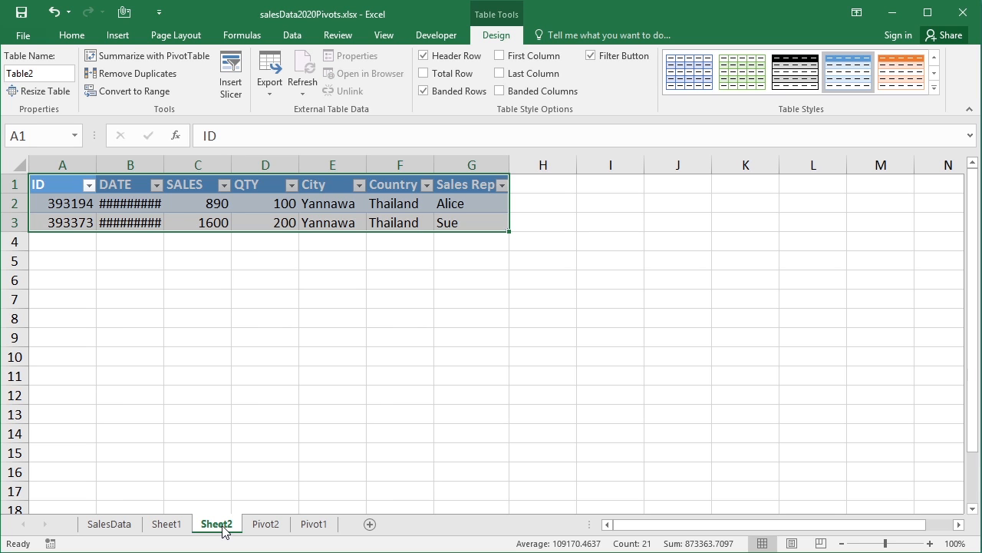
double_click(163, 165)
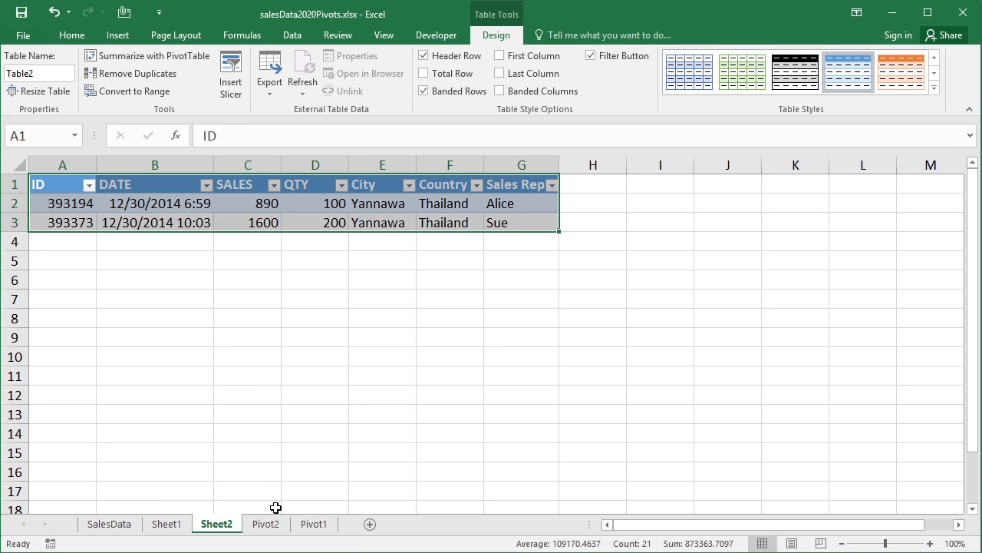
- Drill down into the United States HIGHEST SALES value in Pivot1 and autofit the DATE column of the extracted table
click(325, 530)
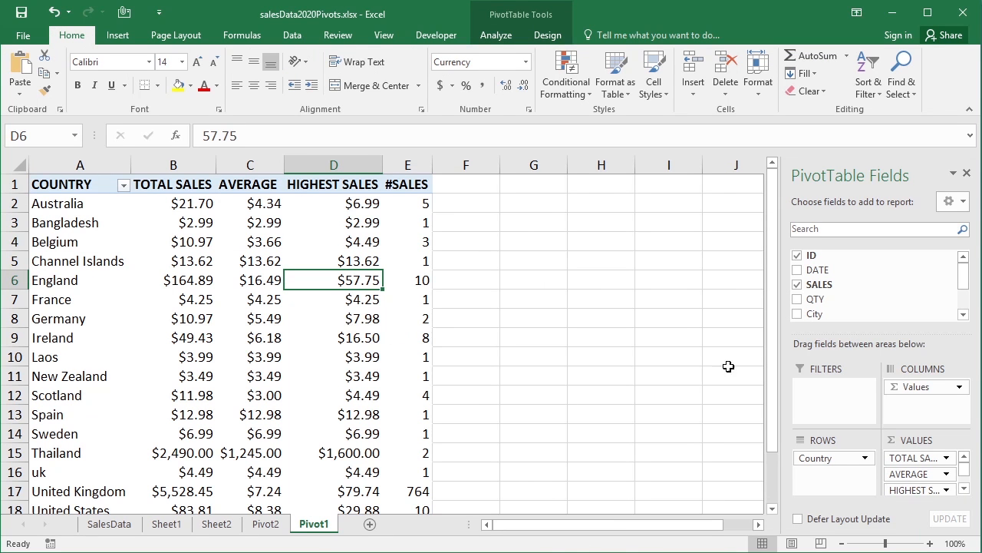
drag(773, 368, 773, 430)
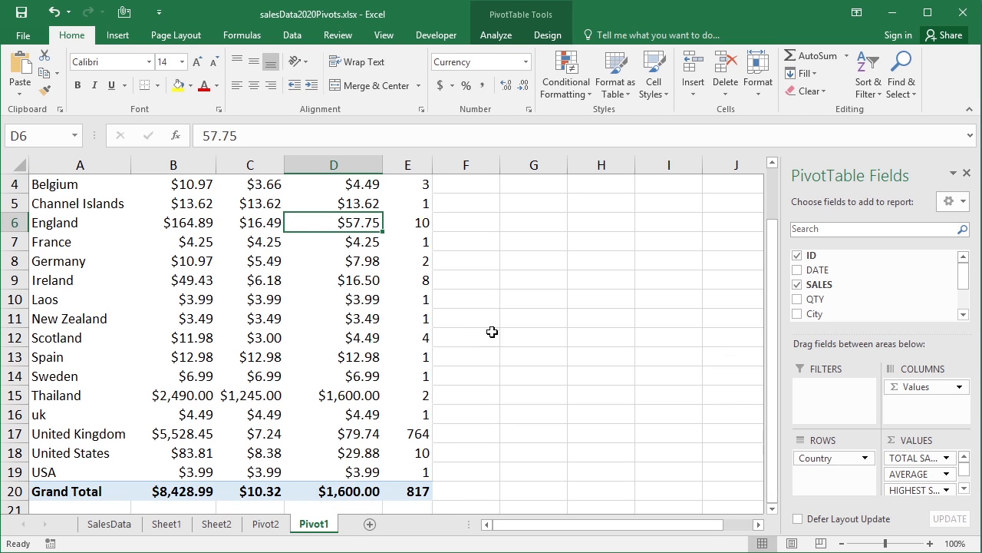
double_click(367, 456)
drag(164, 166, 163, 167)
double_click(164, 166)
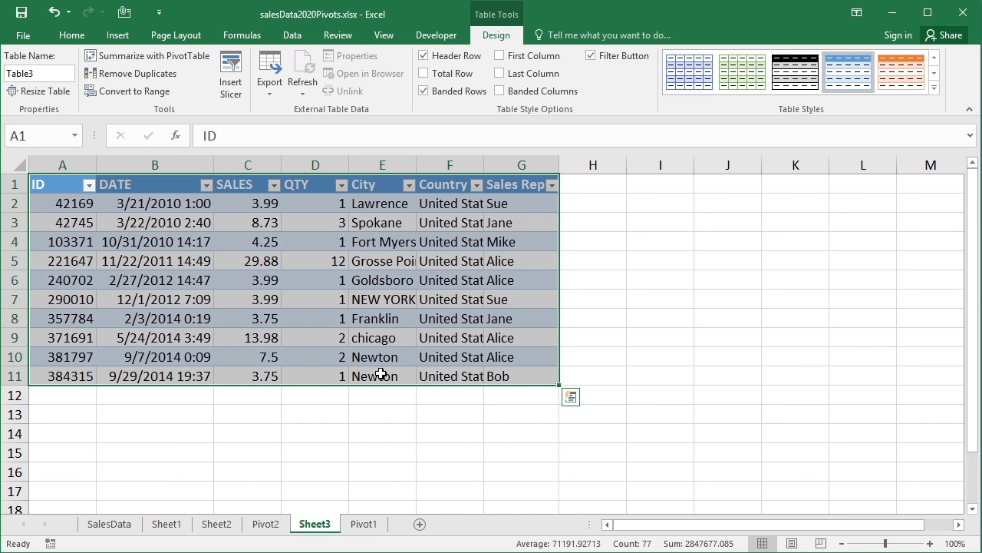
- Compare the United States details with Pivot1, and drill down into Ireland's AVERAGE value to extract its records
click(360, 529)
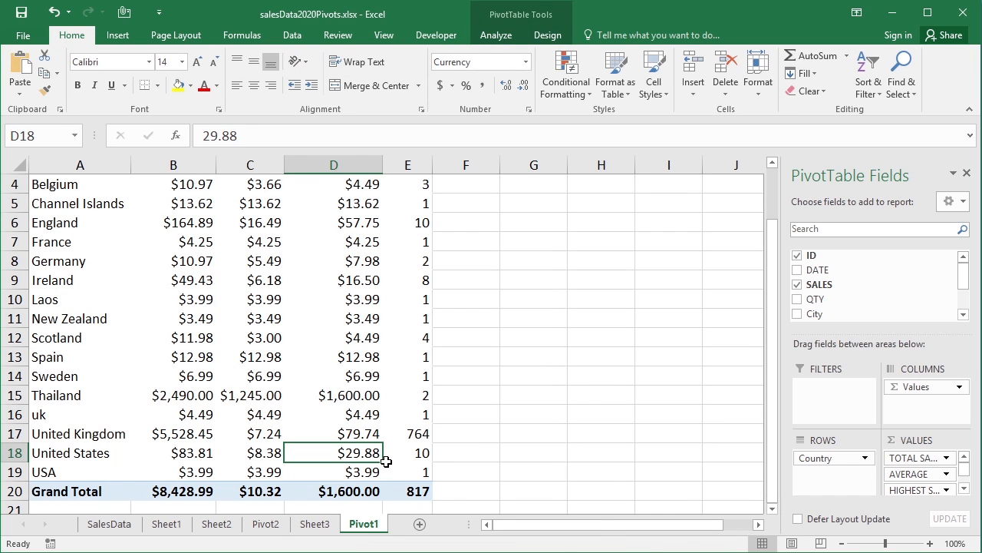
click(314, 527)
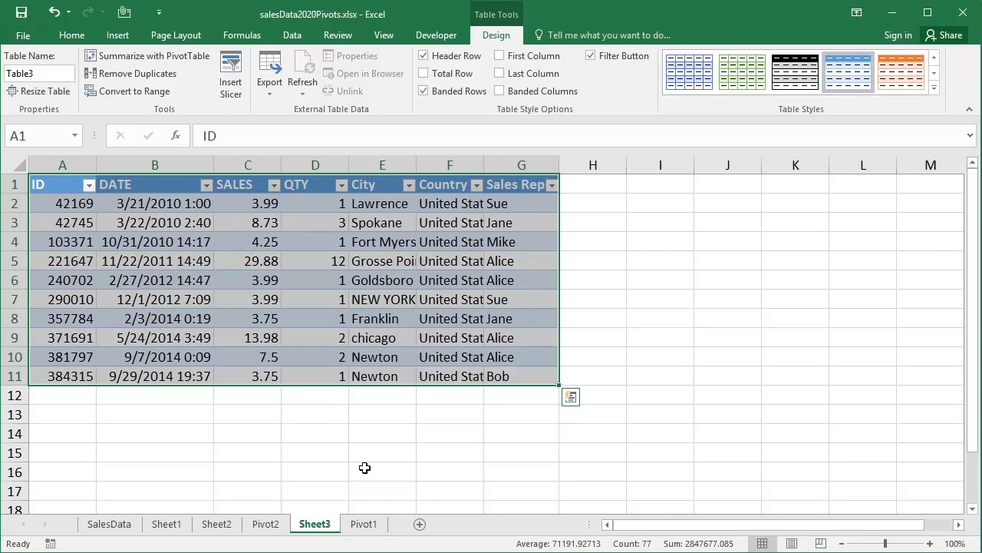
click(364, 525)
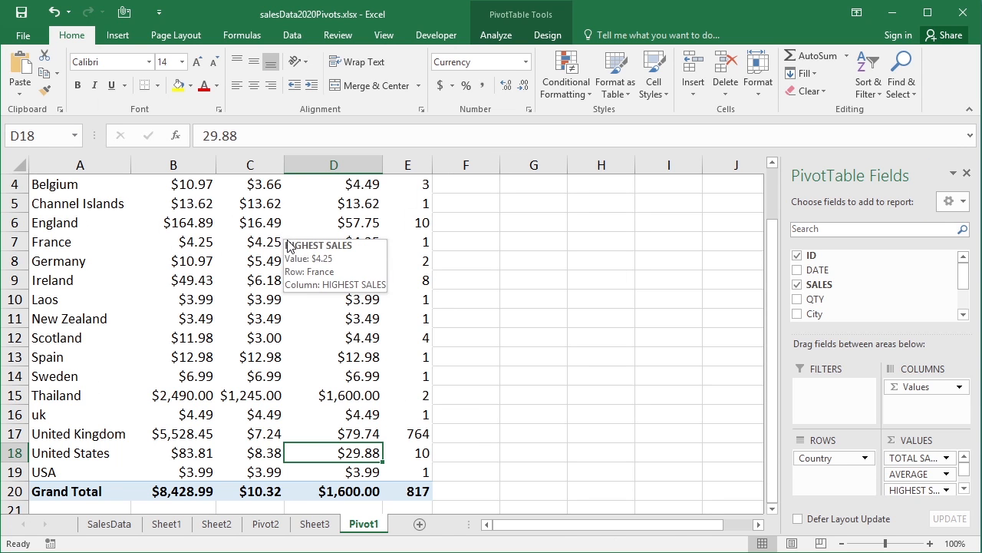
click(262, 280)
double_click(262, 280)
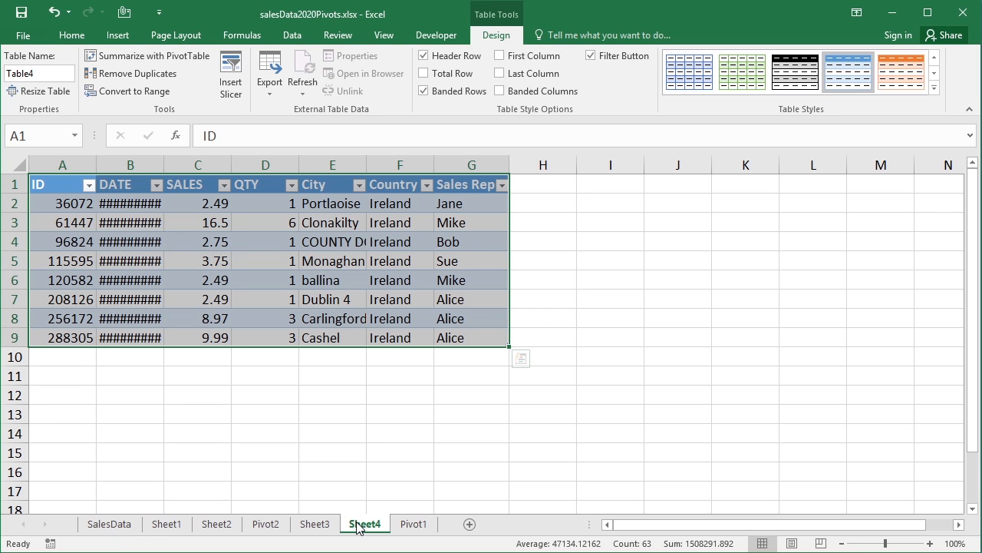
- Drill down into the Grand Total HIGHEST SALES value in Pivot1 and look through the extracted records
click(412, 528)
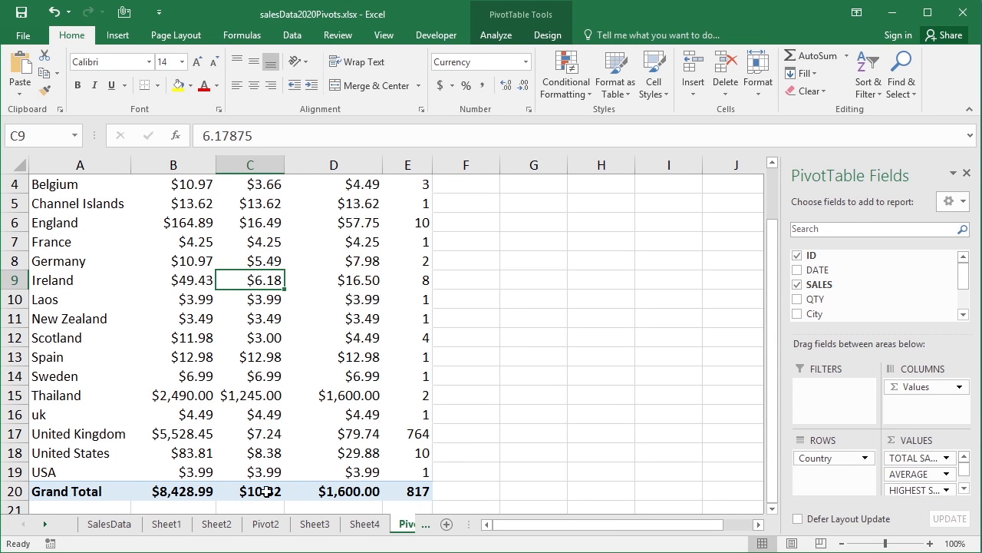
click(353, 492)
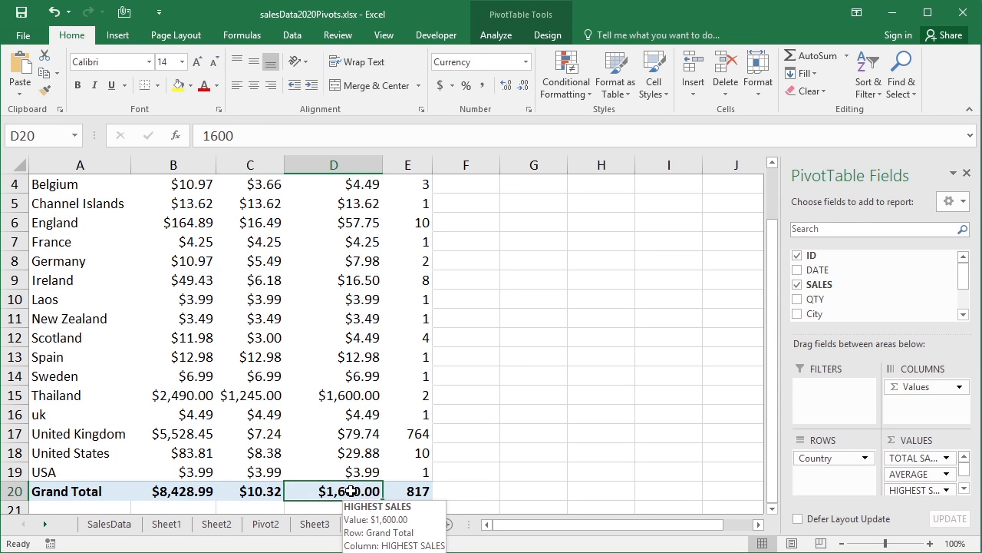
double_click(350, 492)
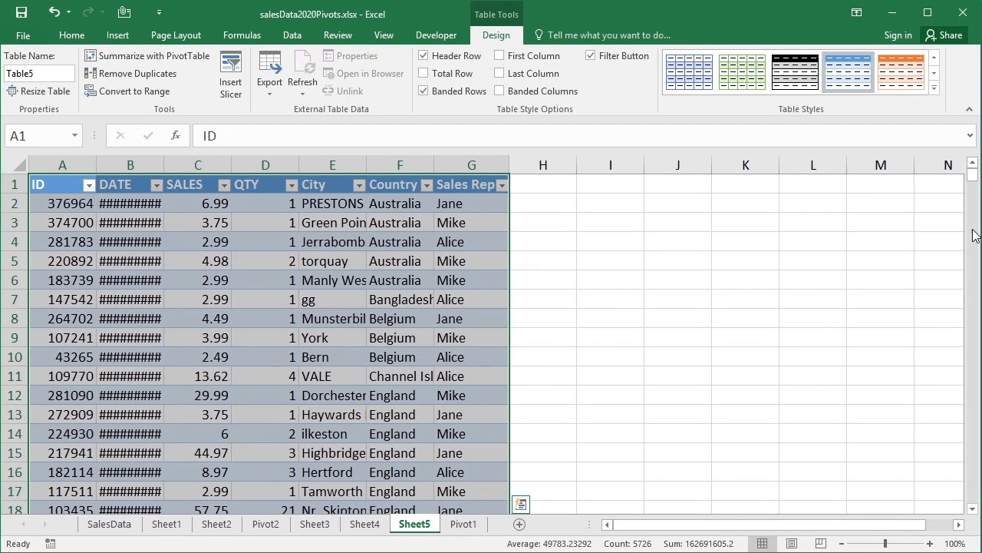
drag(979, 180, 978, 159)
- Review the Ireland detail sheet among the extracted sheets and return to Pivot1
click(464, 524)
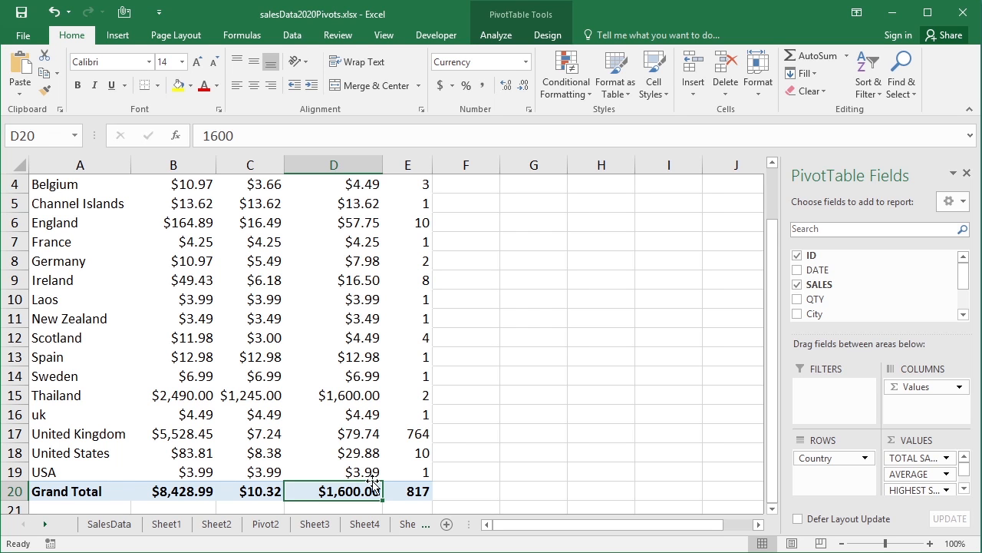
click(361, 525)
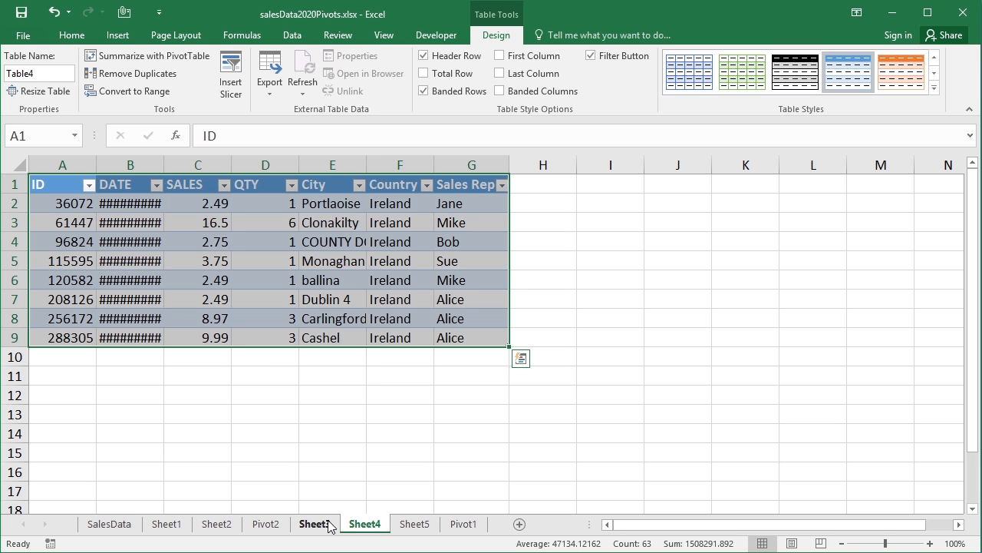
click(329, 527)
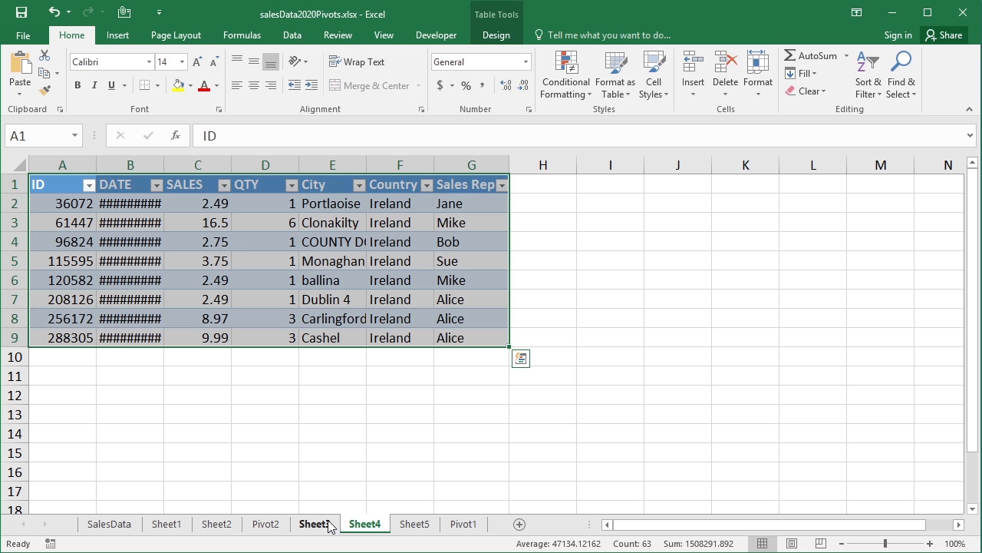
click(462, 524)
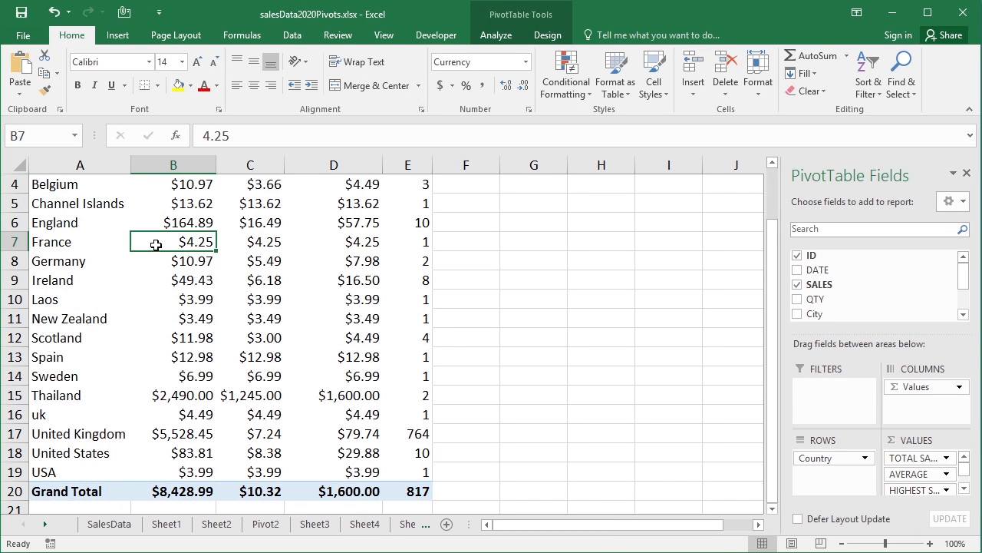
- Disable the Enable show details data option for the pivot table on Pivot1
mouse_move(156, 244)
click(496, 36)
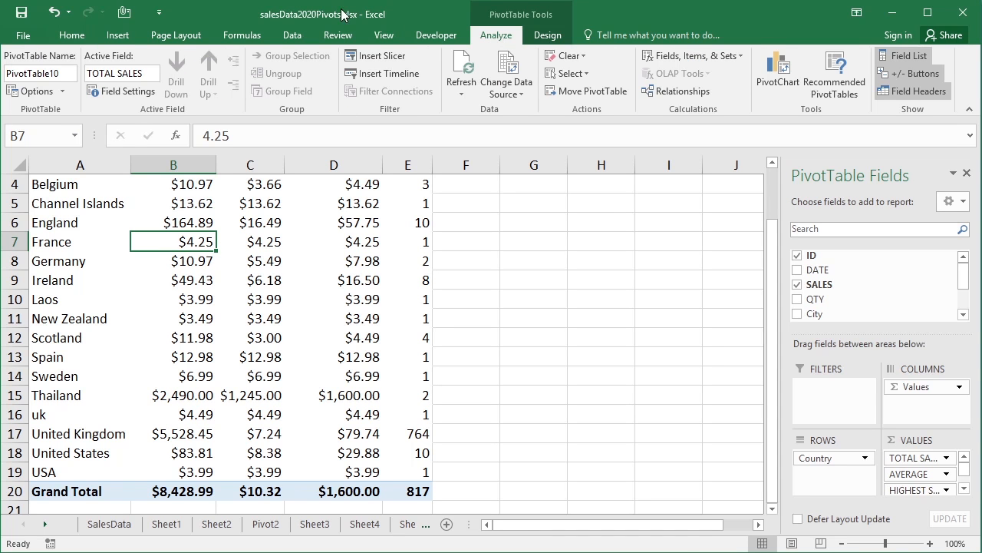
click(61, 95)
click(61, 107)
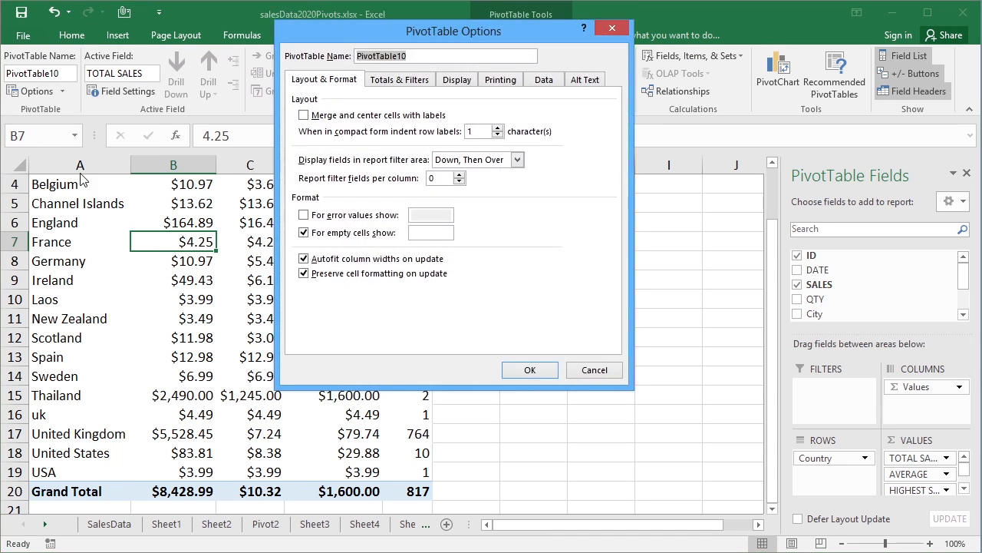
click(545, 83)
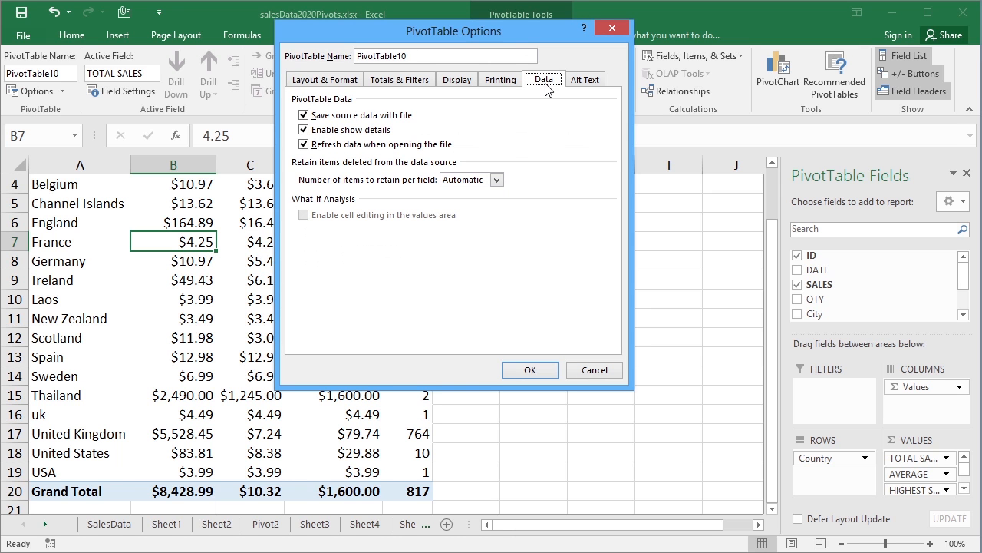
click(304, 130)
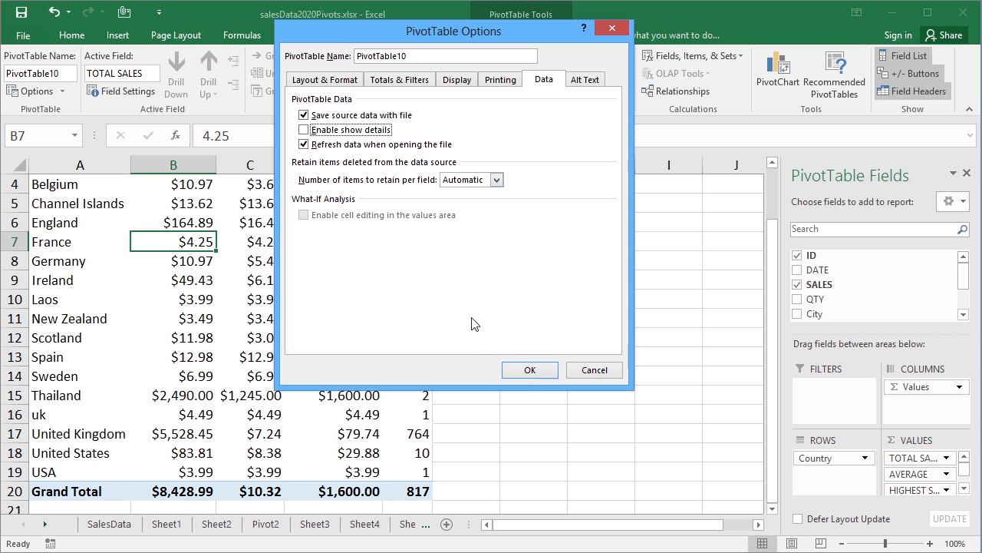
click(528, 371)
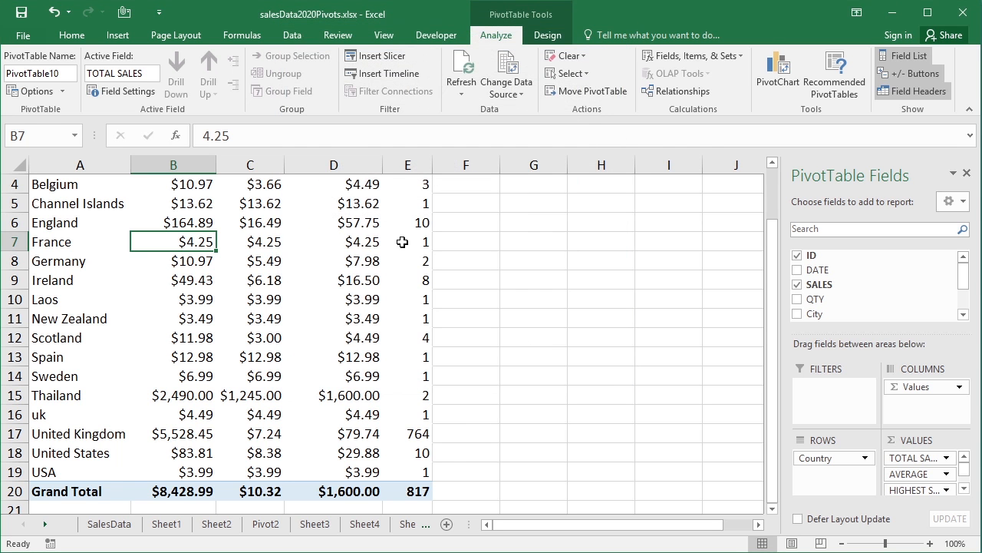
- Try to drill down into Thailand's HIGHEST SALES value in Pivot1 and dismiss the message
click(348, 393)
double_click(348, 393)
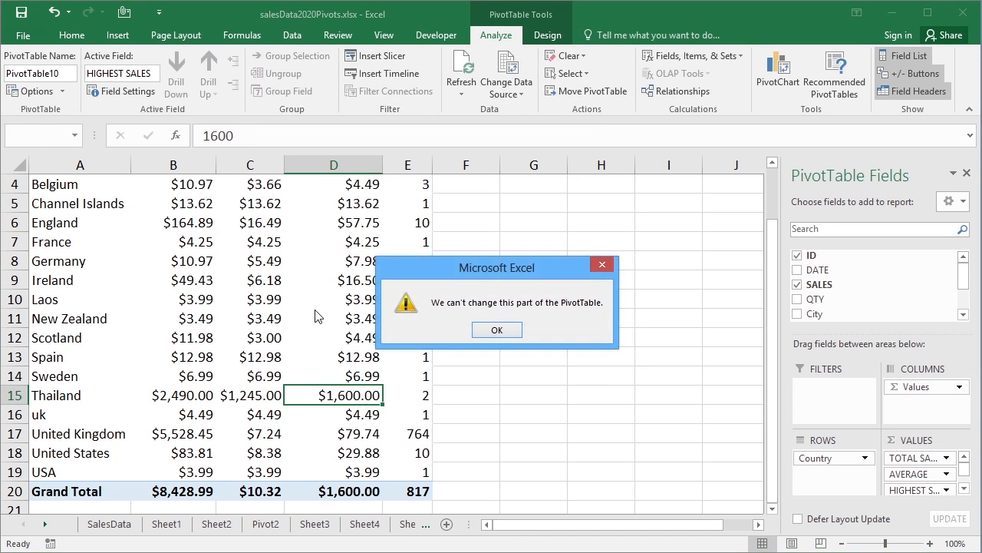
click(499, 331)
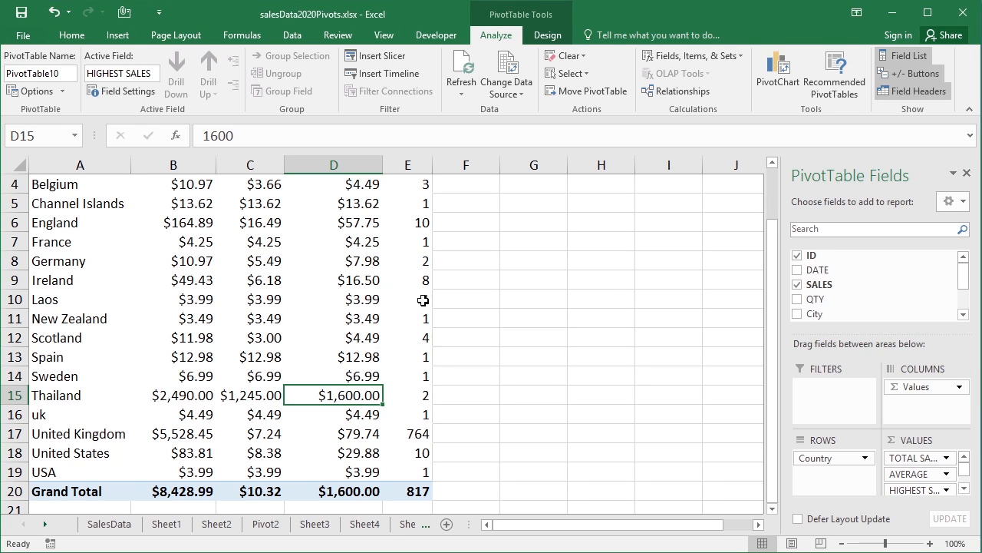
- Try to delete New Zealand's AVERAGE value in the pivot table and dismiss the message
click(259, 320)
key(Delete)
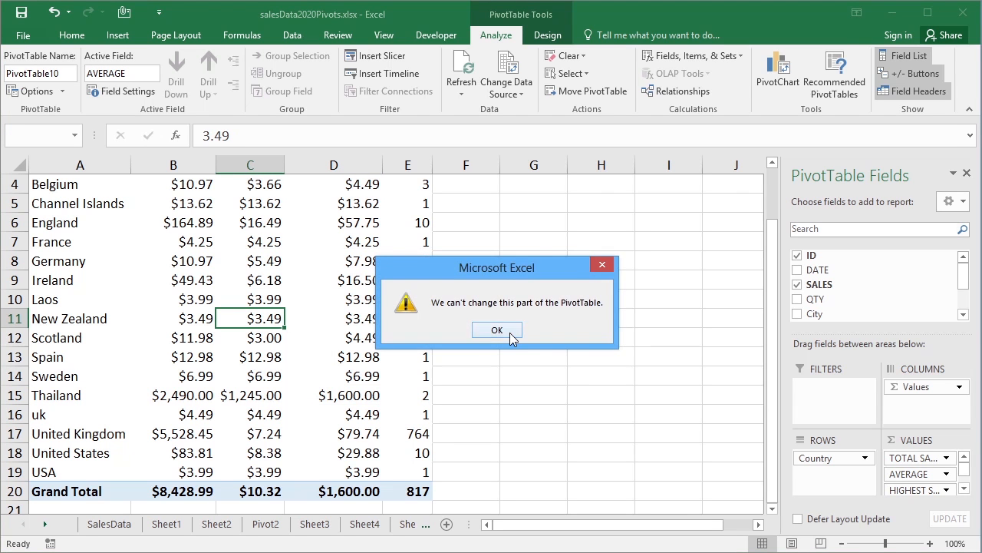
click(510, 332)
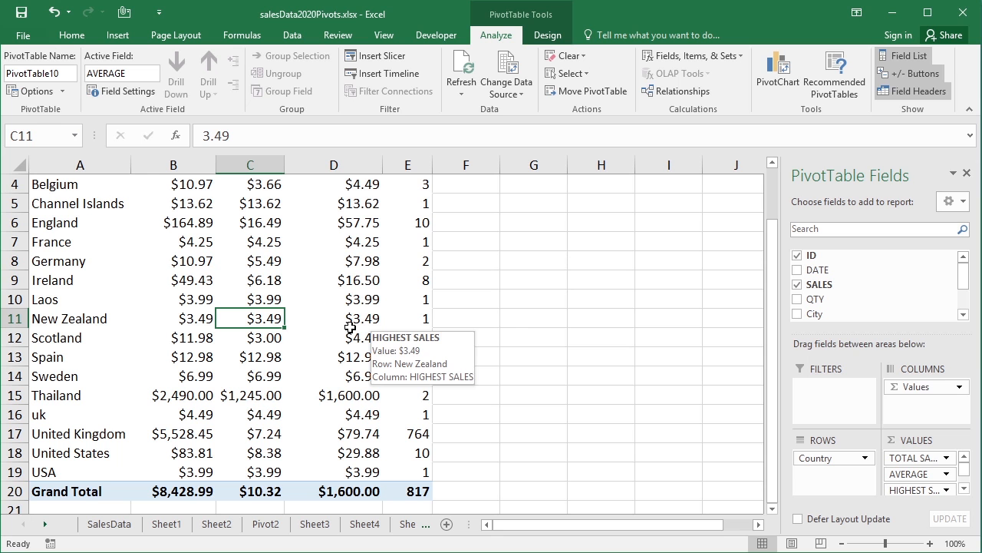
- Turn the pivot table's Enable show details data option back on and drill down into Ireland's HIGHEST SALES value
click(61, 90)
click(42, 112)
click(542, 79)
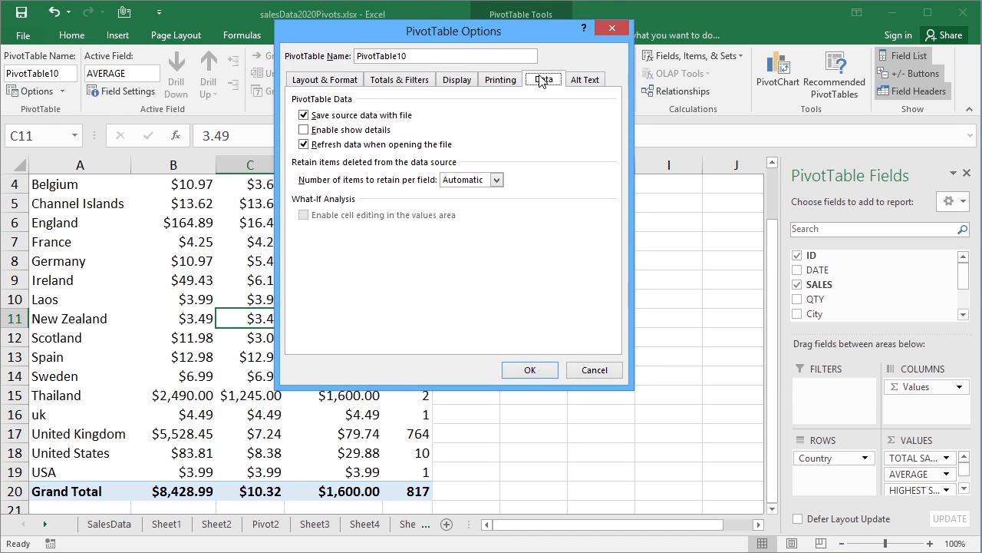
click(304, 130)
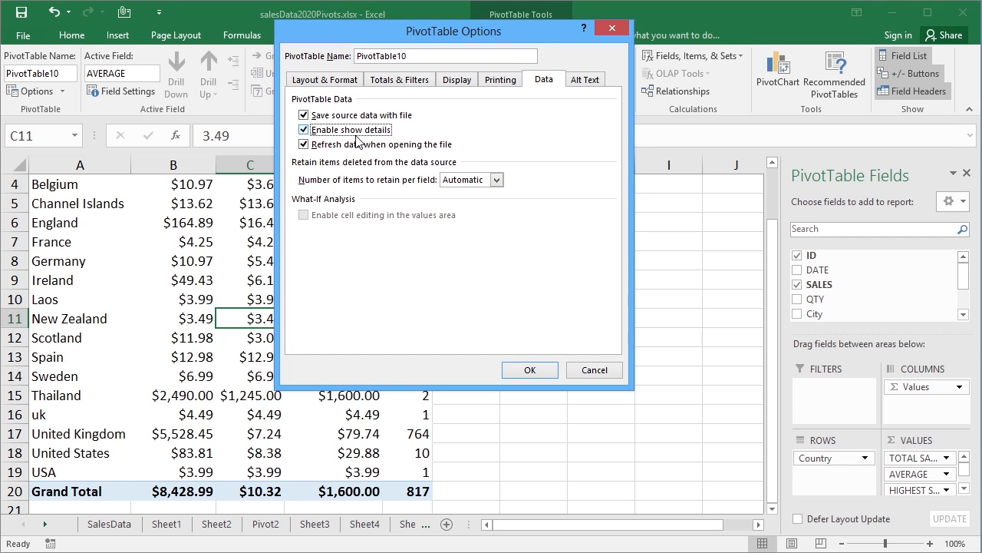
click(529, 369)
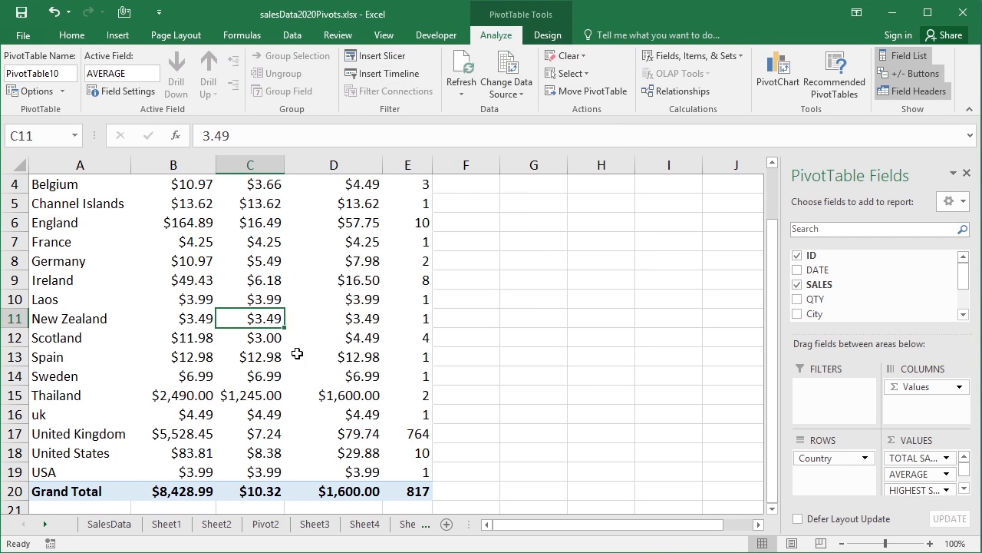
double_click(358, 279)
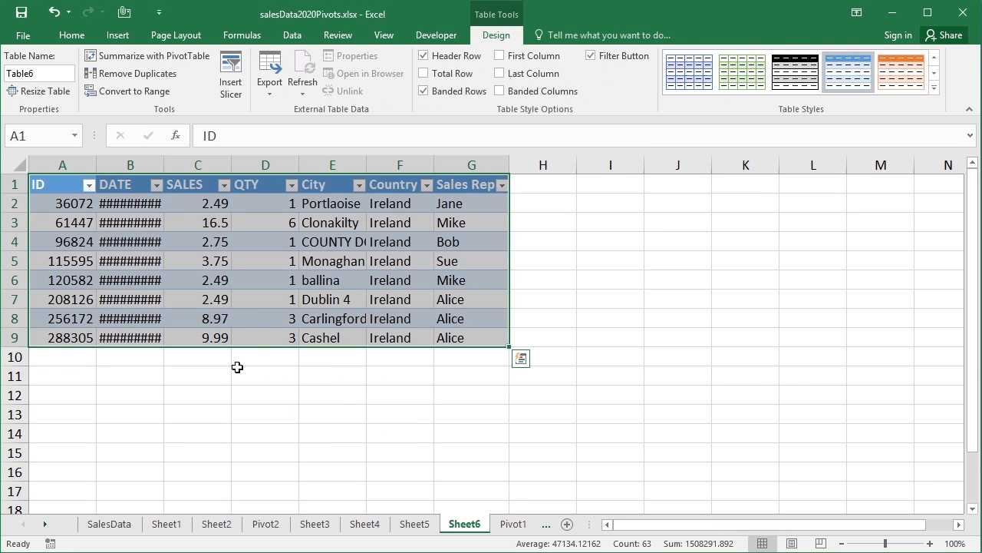